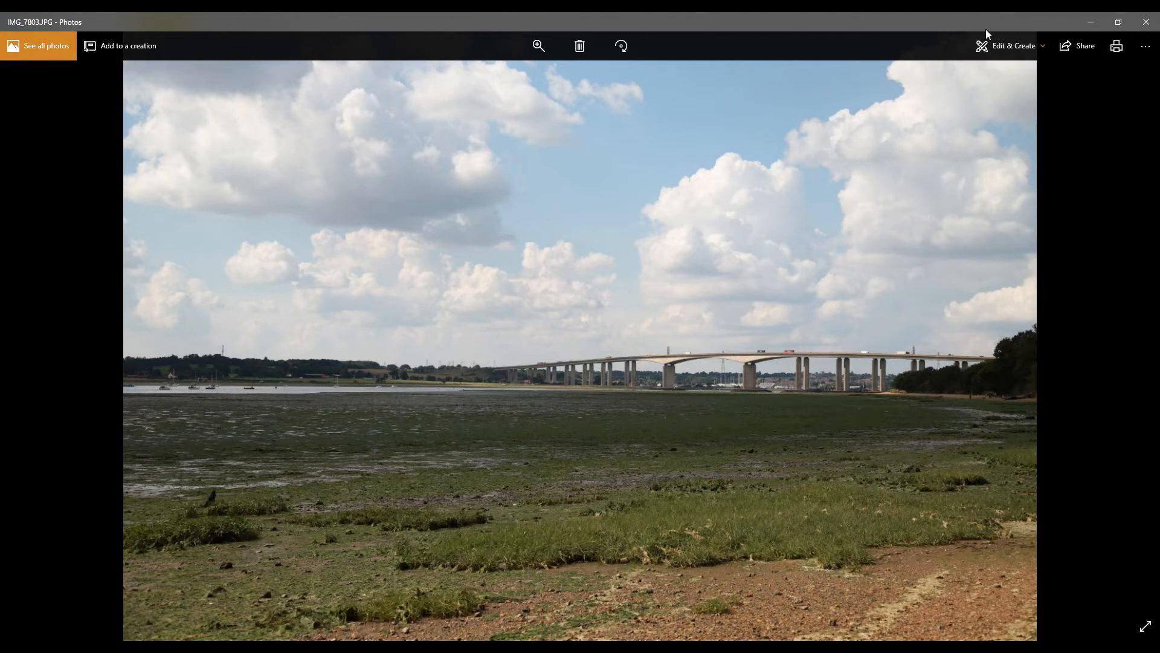
Step: Open the bridge landscape photo for editing and apply the overall photo enhancement at its middle strength
{"action": "left_click", "coordinate": [1009, 46]}
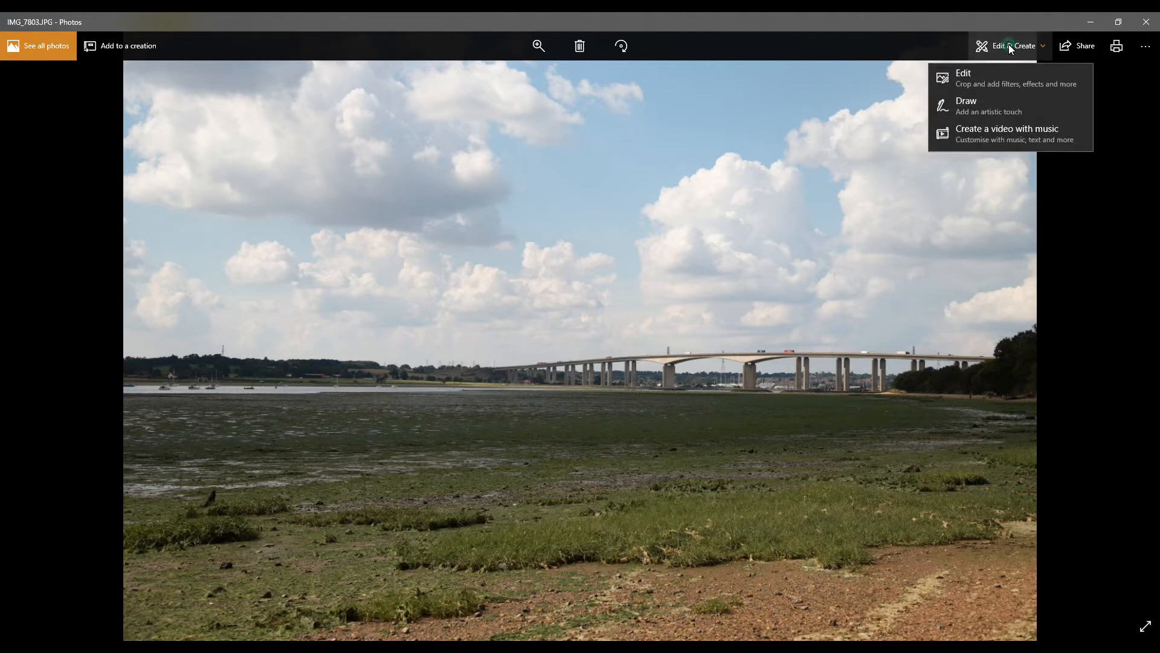
{"action": "left_click", "coordinate": [968, 82]}
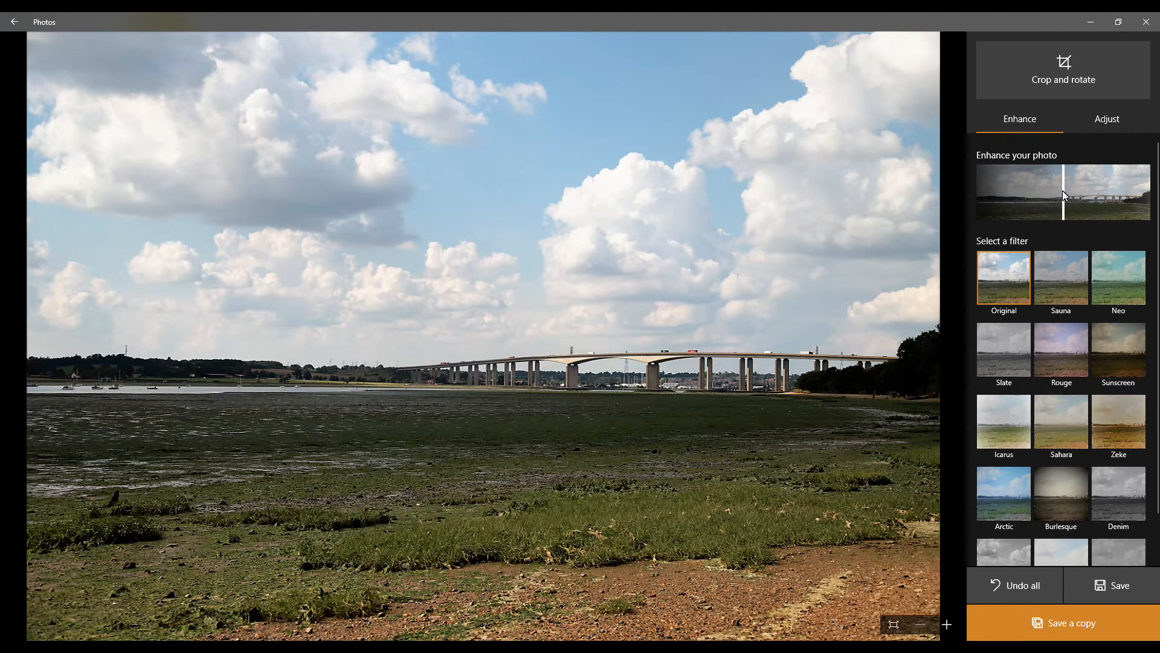
{"action": "mouse_move", "coordinate": [1064, 191]}
{"action": "left_mouse_down"}
{"action": "mouse_move", "coordinate": [978, 209]}
{"action": "mouse_move", "coordinate": [1151, 199]}
{"action": "mouse_move", "coordinate": [961, 216]}
{"action": "mouse_move", "coordinate": [1150, 209]}
{"action": "mouse_move", "coordinate": [991, 214]}
{"action": "mouse_move", "coordinate": [1091, 209]}
{"action": "mouse_move", "coordinate": [1064, 210]}
{"action": "left_mouse_up"}
Step: Show the manual adjustments, expand the detailed Light settings and leave the overall light at its midpoint
{"action": "left_click", "coordinate": [1101, 121]}
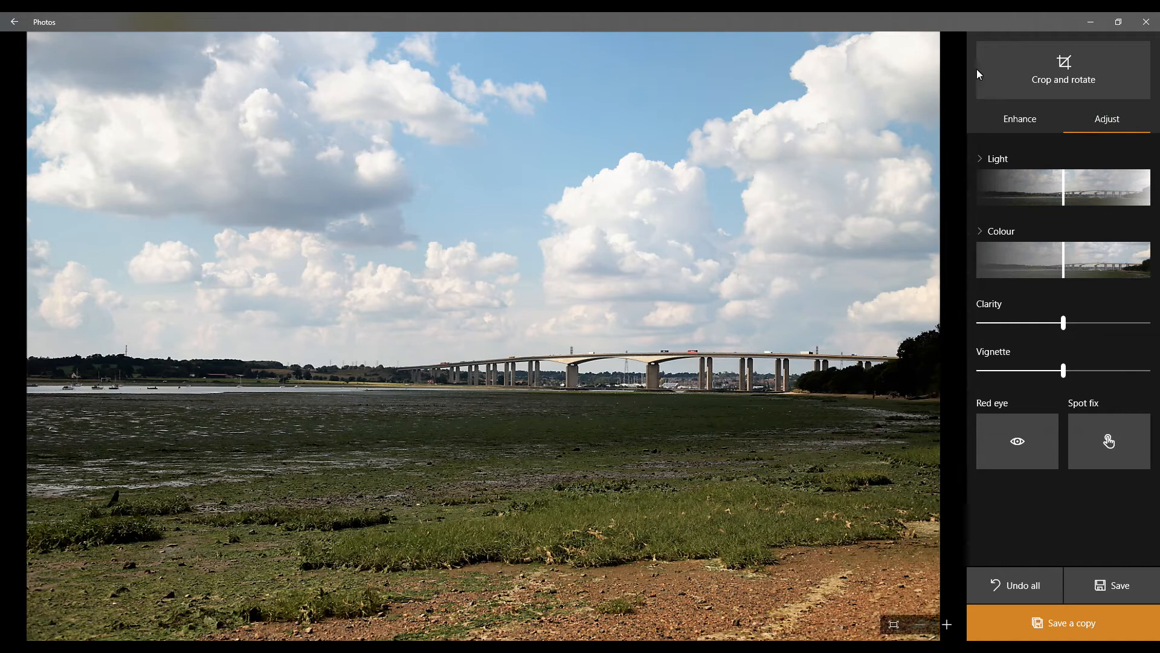
{"action": "left_click", "coordinate": [980, 159]}
{"action": "mouse_move", "coordinate": [1065, 186]}
{"action": "left_mouse_down"}
{"action": "mouse_move", "coordinate": [1148, 187]}
{"action": "mouse_move", "coordinate": [938, 190]}
{"action": "mouse_move", "coordinate": [1148, 188]}
{"action": "mouse_move", "coordinate": [928, 202]}
{"action": "mouse_move", "coordinate": [1149, 200]}
{"action": "mouse_move", "coordinate": [960, 205]}
{"action": "mouse_move", "coordinate": [1063, 203]}
{"action": "left_mouse_up"}
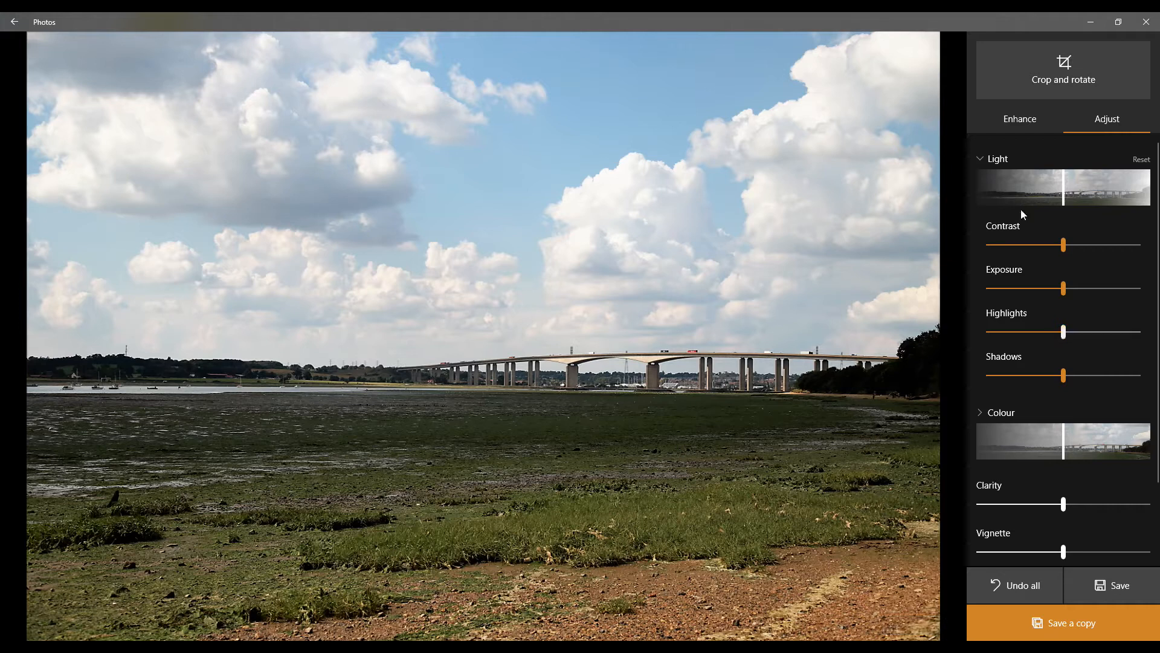
Step: Preview the photo's contrast at -100 and at 100, and bring it back close to neutral
{"action": "left_click_drag", "start_coordinate": [1064, 251], "coordinate": [1064, 250]}
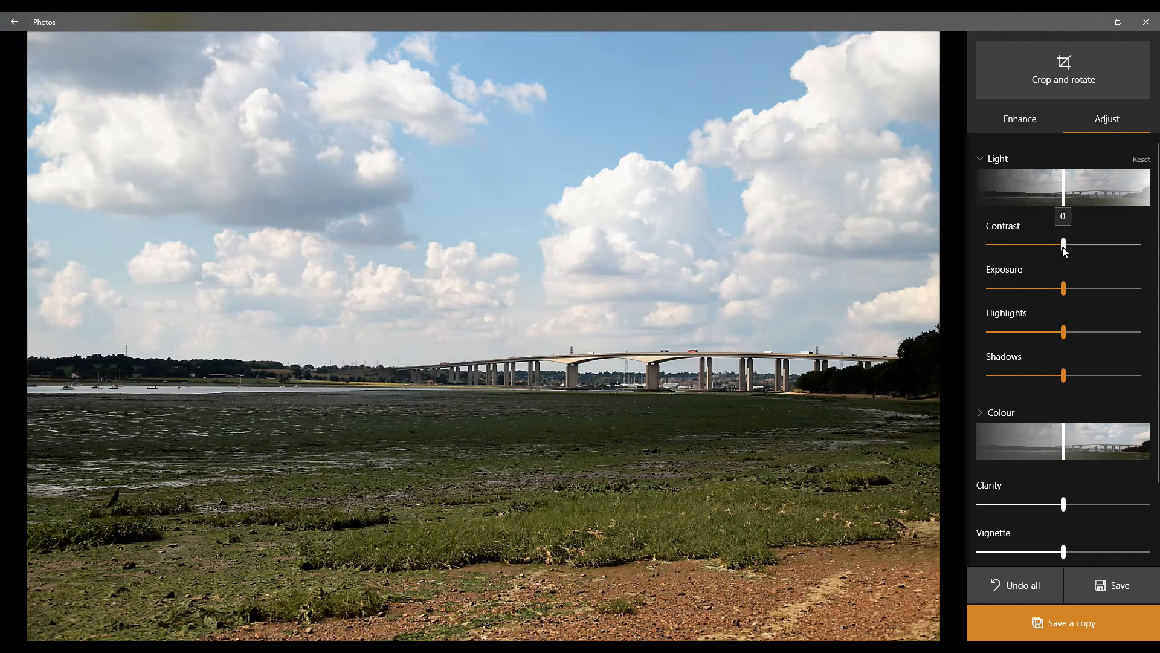
{"action": "left_click_drag", "start_coordinate": [1064, 250], "coordinate": [960, 257]}
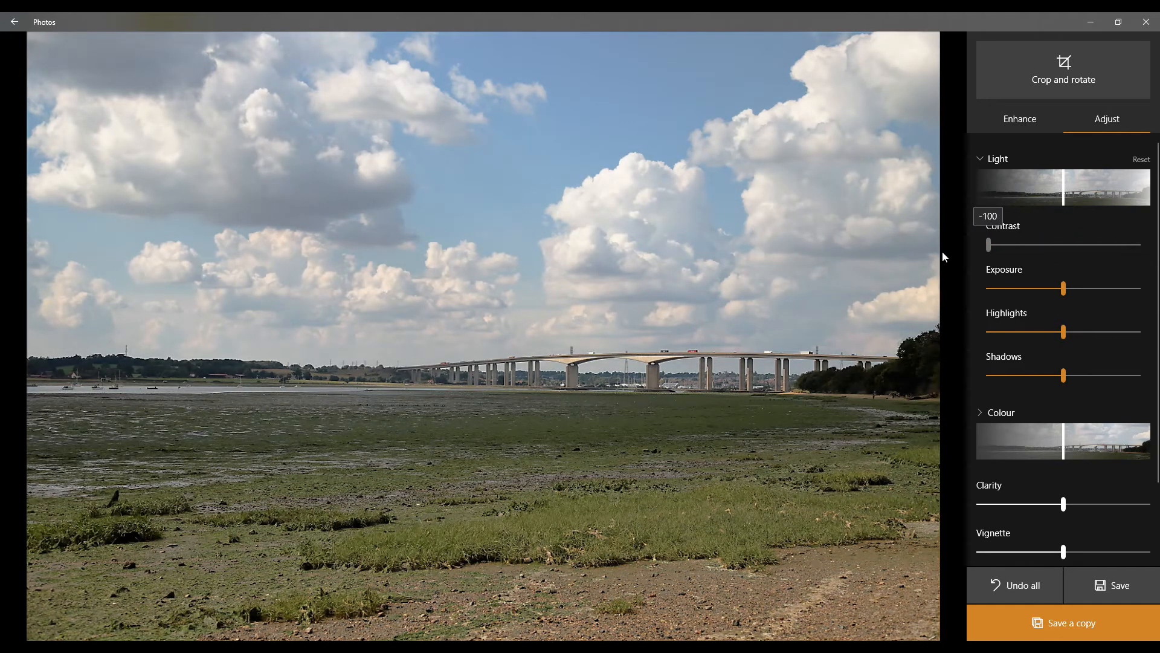
{"action": "left_click_drag", "start_coordinate": [944, 257], "coordinate": [1158, 257]}
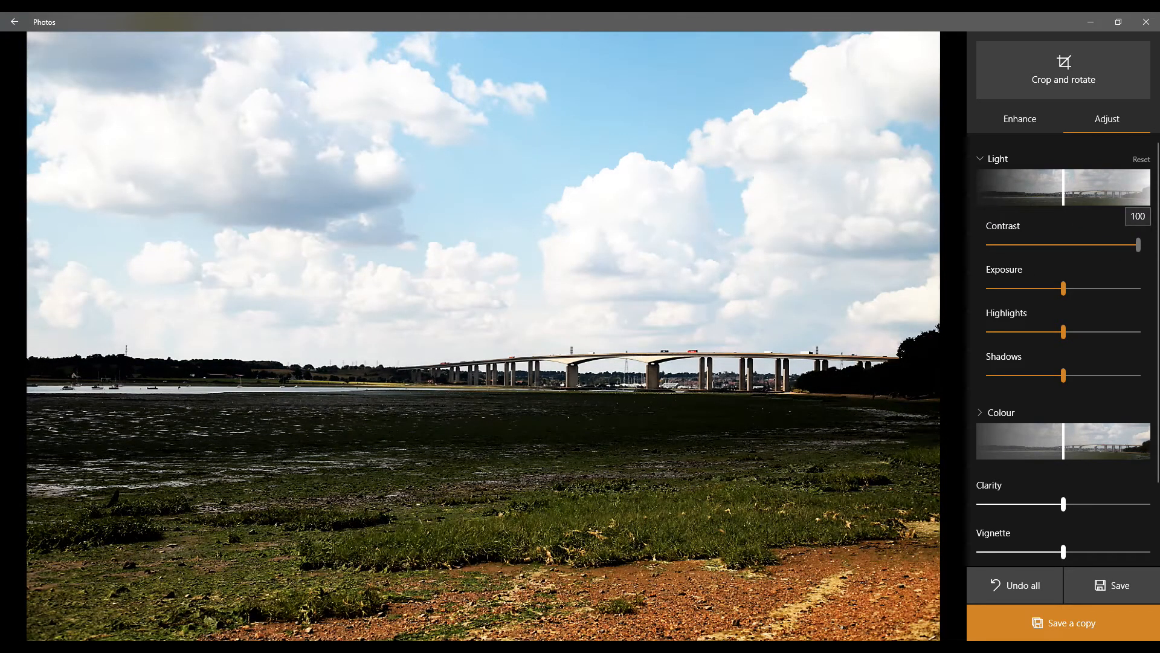
{"action": "left_click_drag", "start_coordinate": [1158, 254], "coordinate": [1065, 249]}
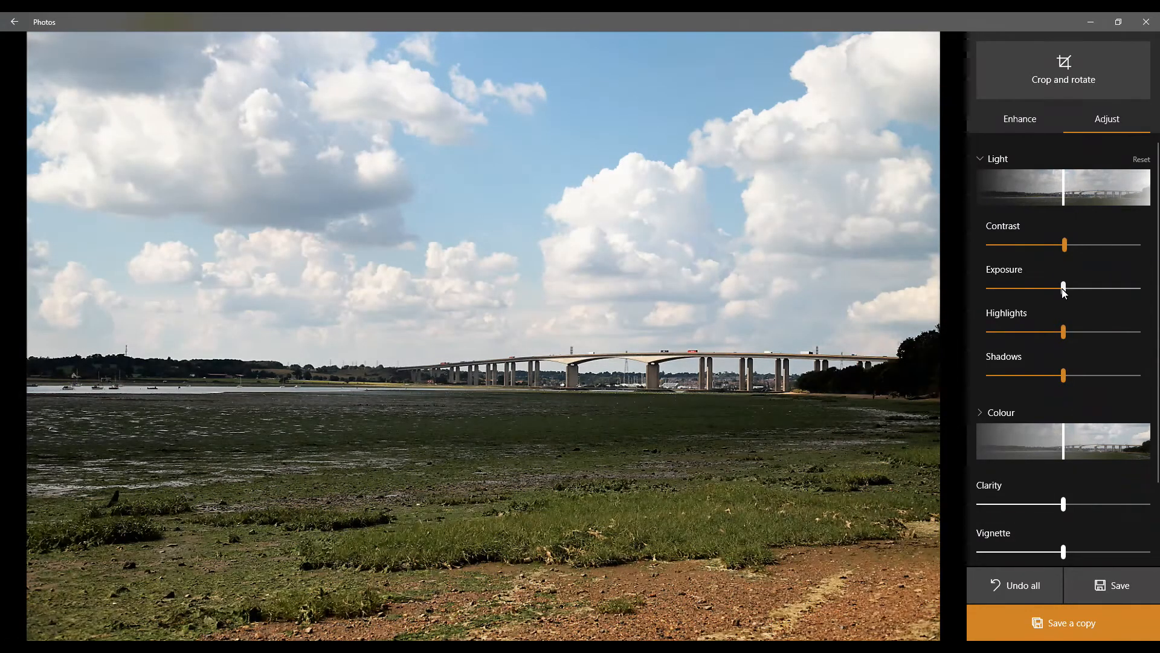
Step: Try out the exposure, highlights and shadows adjustments, leaving the exposure at 1
{"action": "mouse_move", "coordinate": [1063, 288]}
{"action": "left_mouse_down"}
{"action": "mouse_move", "coordinate": [956, 294]}
{"action": "mouse_move", "coordinate": [1152, 290]}
{"action": "mouse_move", "coordinate": [1046, 294]}
{"action": "mouse_move", "coordinate": [1099, 294]}
{"action": "mouse_move", "coordinate": [1050, 295]}
{"action": "mouse_move", "coordinate": [1064, 296]}
{"action": "left_mouse_up"}
{"action": "left_click_drag", "start_coordinate": [1064, 336], "coordinate": [1065, 336]}
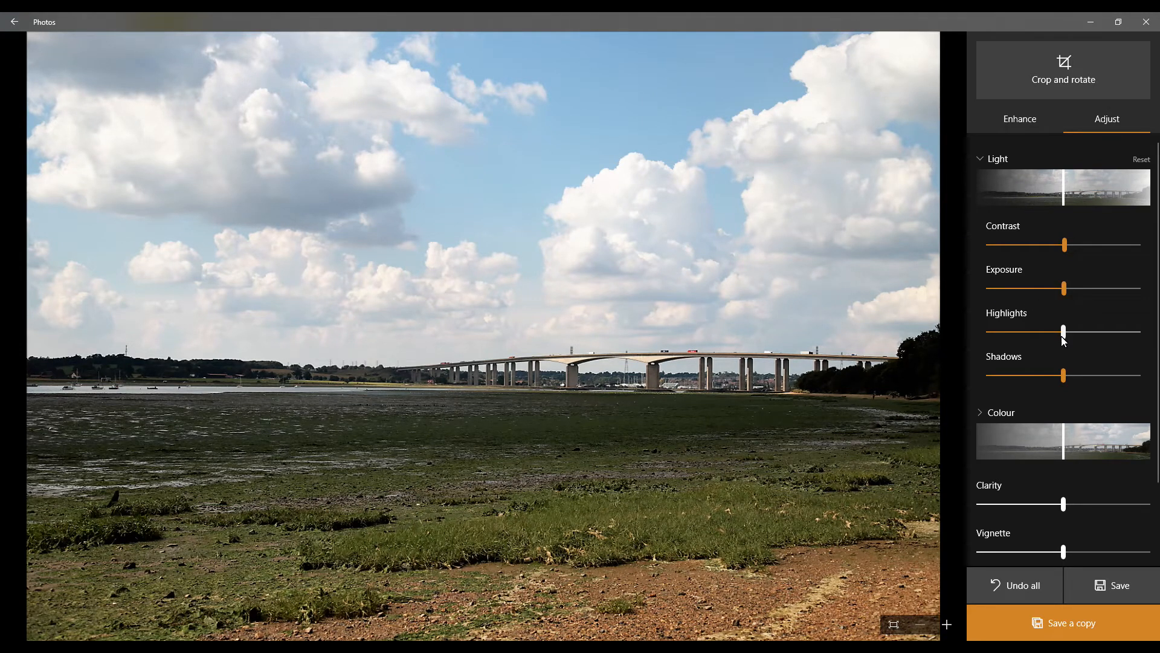
{"action": "left_click_drag", "start_coordinate": [1064, 332], "coordinate": [1067, 383]}
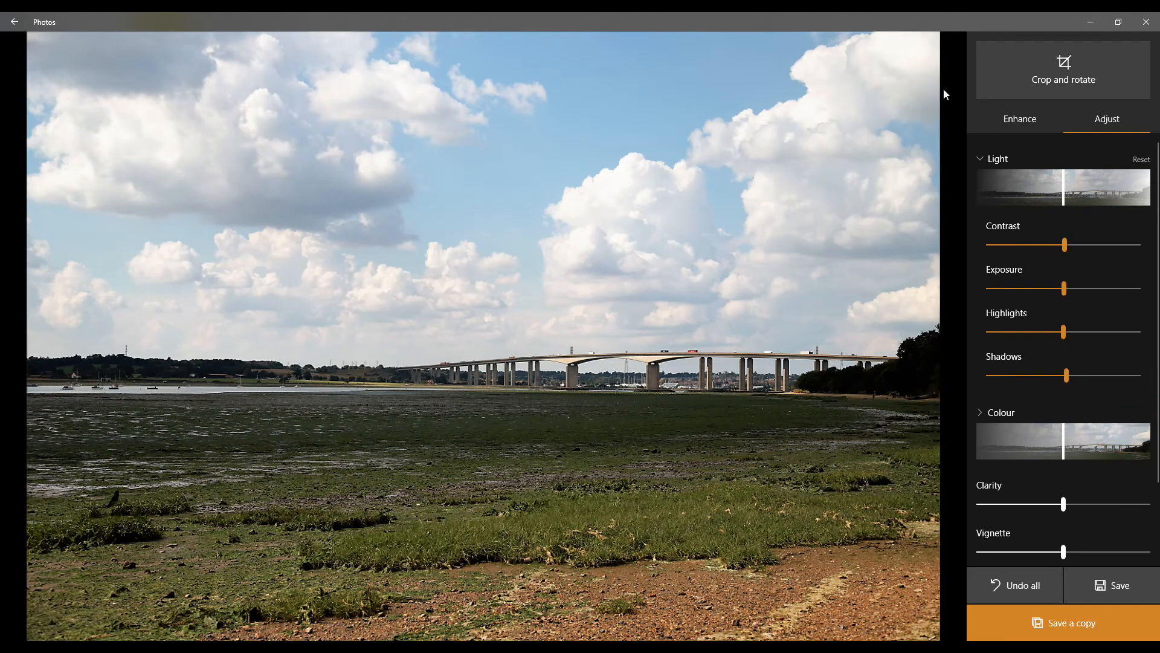
Step: Raise the contrast by just over a quarter of its range, lower the highlights by more than half, and darken the shadows slightly
{"action": "left_click_drag", "start_coordinate": [1065, 245], "coordinate": [1064, 245]}
{"action": "left_click_drag", "start_coordinate": [1083, 244], "coordinate": [1084, 244]}
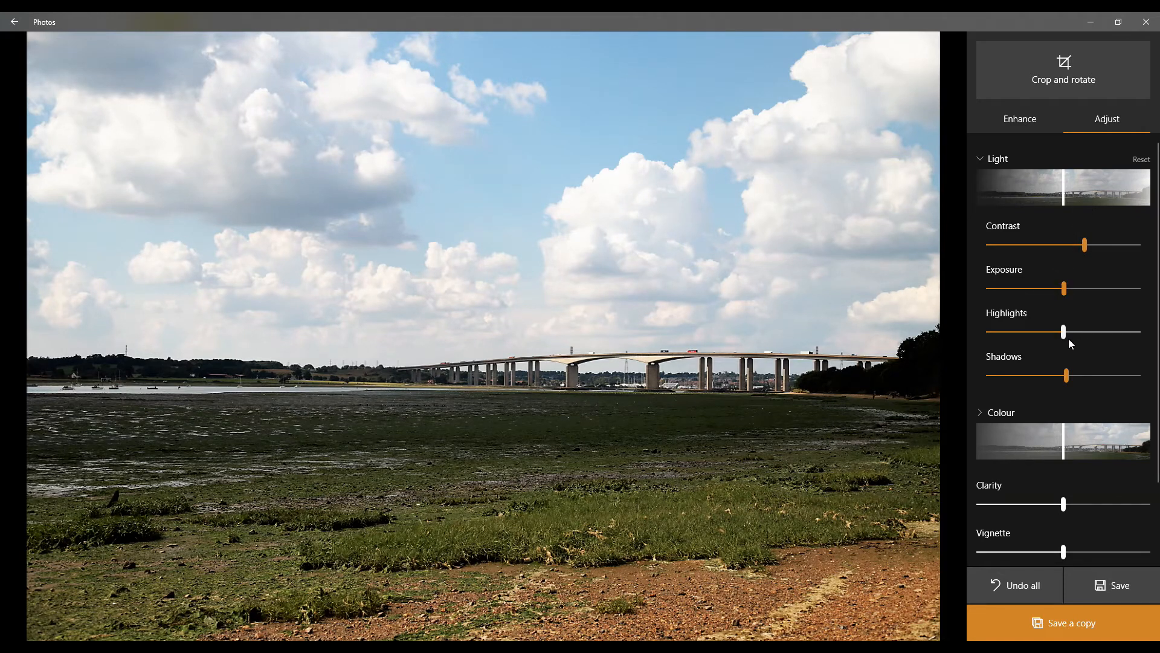
{"action": "left_click_drag", "start_coordinate": [1066, 332], "coordinate": [1016, 341]}
{"action": "left_click_drag", "start_coordinate": [1067, 378], "coordinate": [1053, 382]}
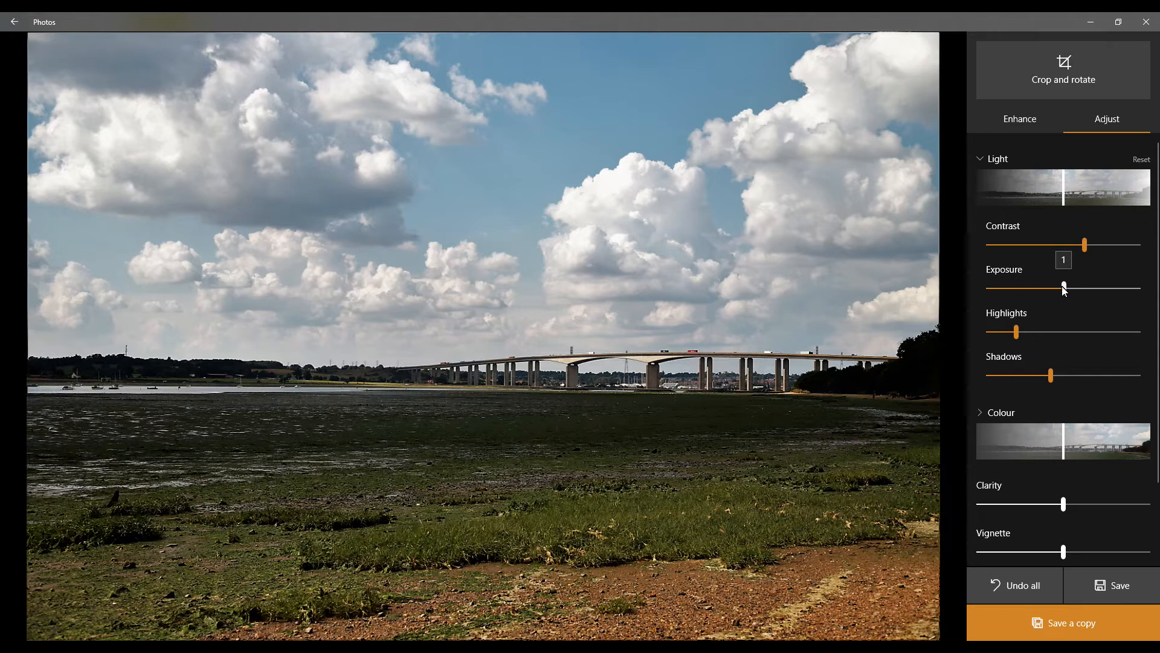
Step: Preview the overall colour intensity at 100 and return it to neutral
{"action": "scroll", "coordinate": [1006, 325], "scroll_direction": "down", "scroll_amount": 2}
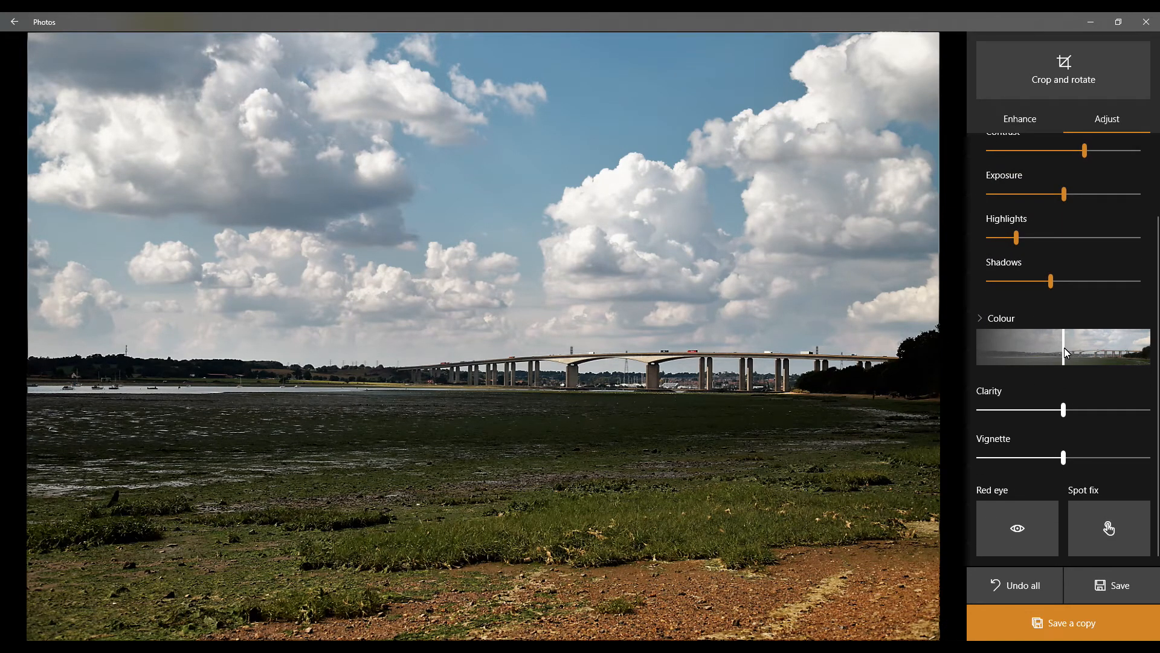
{"action": "left_click_drag", "start_coordinate": [1065, 349], "coordinate": [1149, 347]}
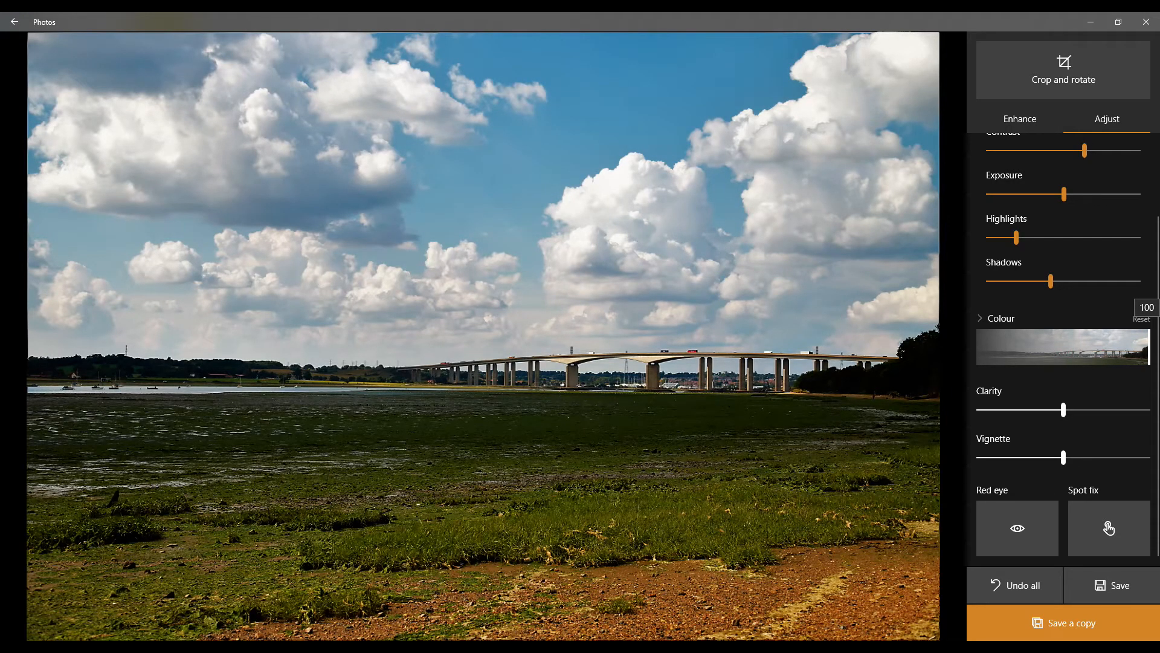
{"action": "left_click_drag", "start_coordinate": [1149, 347], "coordinate": [1064, 347]}
Step: Expand the detailed Colour settings, preview the tint at -100, and set the tint to 1
{"action": "left_click", "coordinate": [979, 318]}
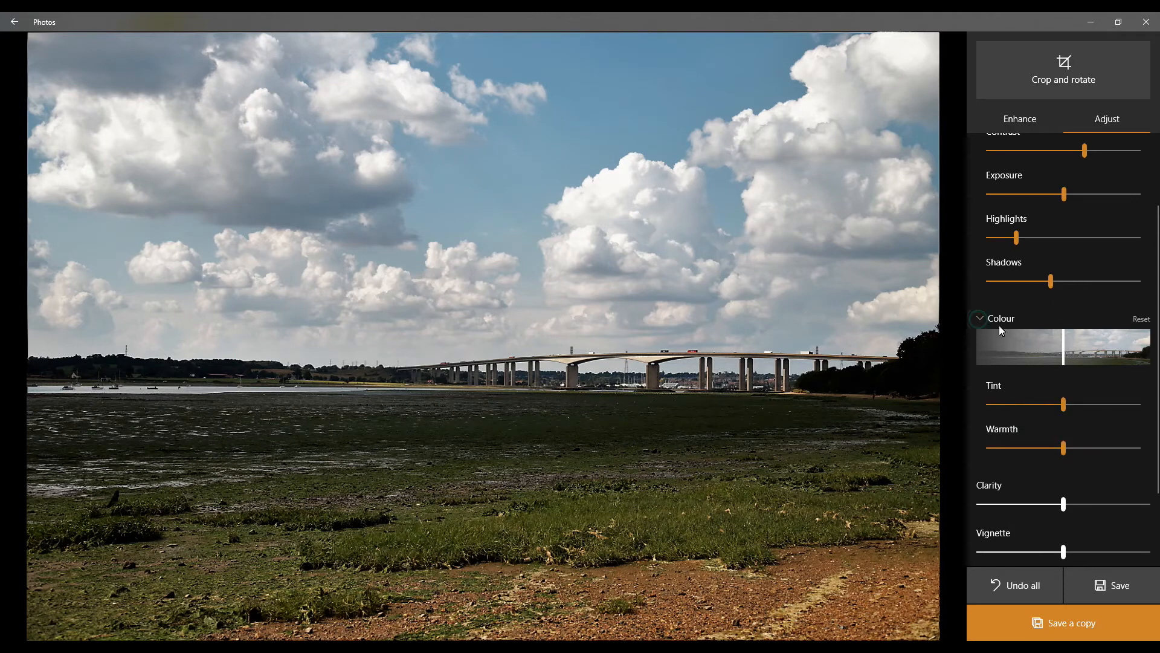
{"action": "left_click", "coordinate": [1065, 405]}
{"action": "left_click_drag", "start_coordinate": [1065, 408], "coordinate": [981, 414]}
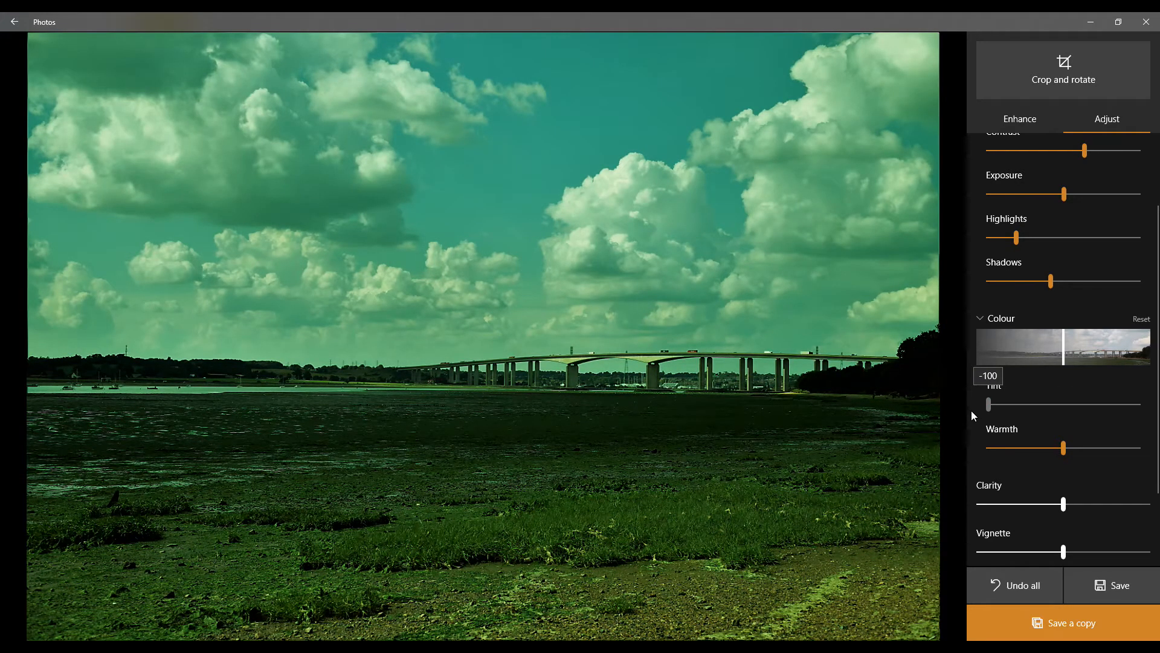
{"action": "left_click_drag", "start_coordinate": [971, 411], "coordinate": [1064, 408]}
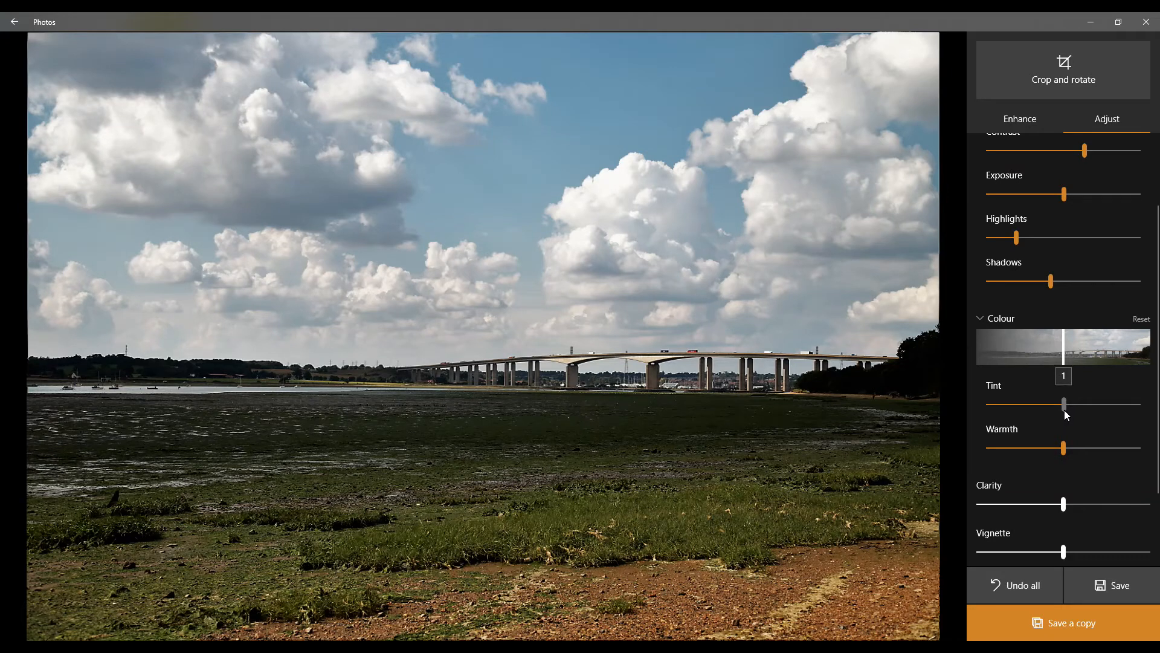
Step: Preview the warmth at its warm end and at -100, and settle it slightly cool at about -6
{"action": "left_click_drag", "start_coordinate": [1064, 453], "coordinate": [1131, 454]}
{"action": "left_click_drag", "start_coordinate": [1138, 457], "coordinate": [987, 455]}
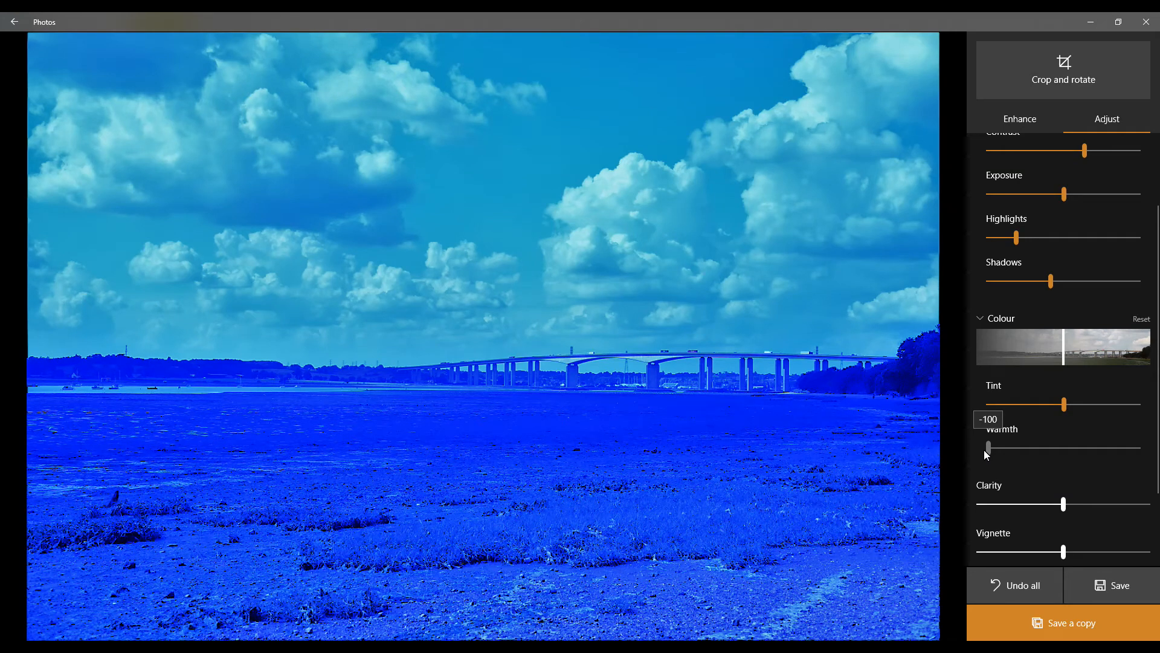
{"action": "left_click_drag", "start_coordinate": [985, 450], "coordinate": [1062, 452]}
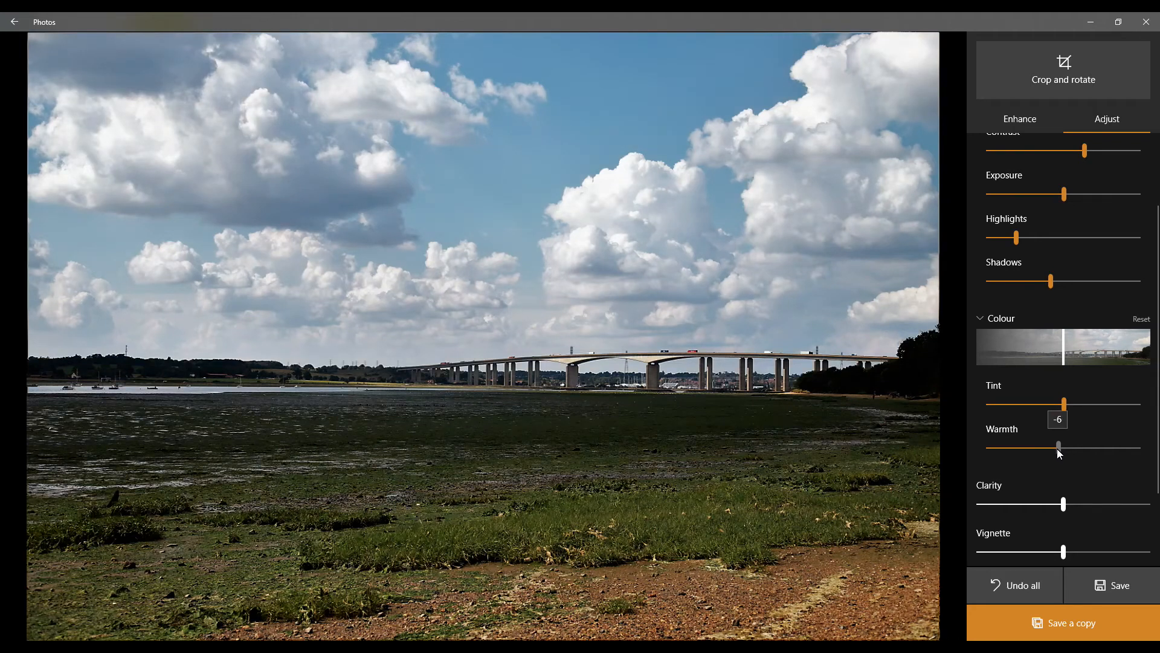
{"action": "left_click_drag", "start_coordinate": [1058, 448], "coordinate": [1059, 448]}
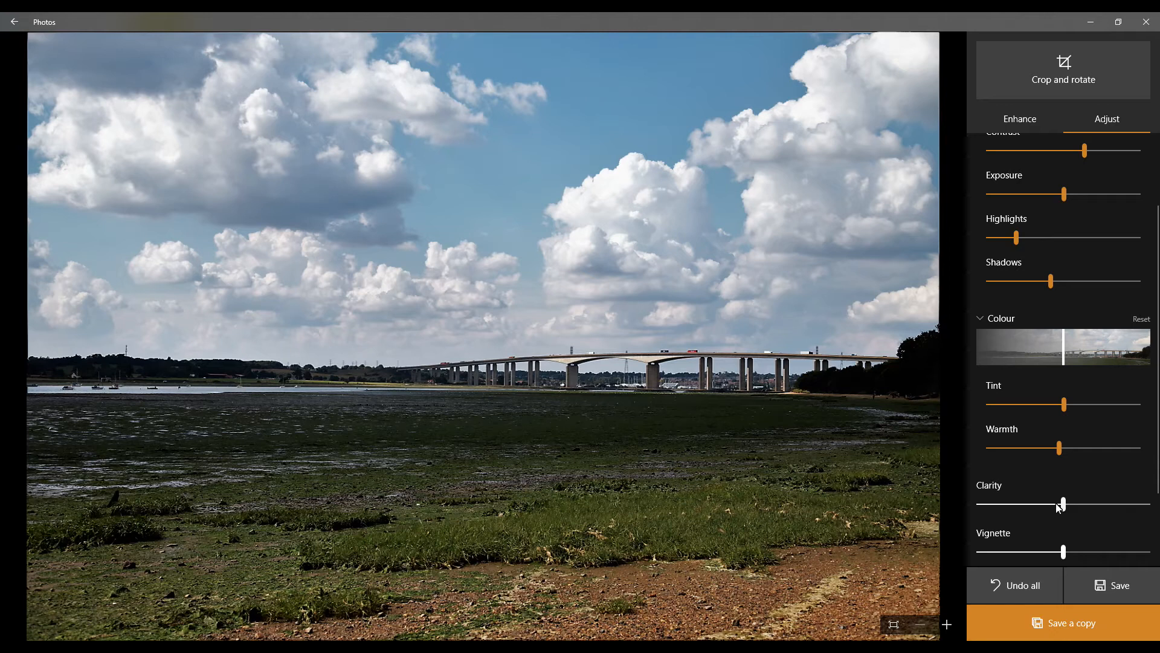
Step: Compare the photo with clarity at -100 and at its maximum
{"action": "mouse_move", "coordinate": [1063, 502]}
{"action": "left_click_drag", "start_coordinate": [1064, 504], "coordinate": [916, 522]}
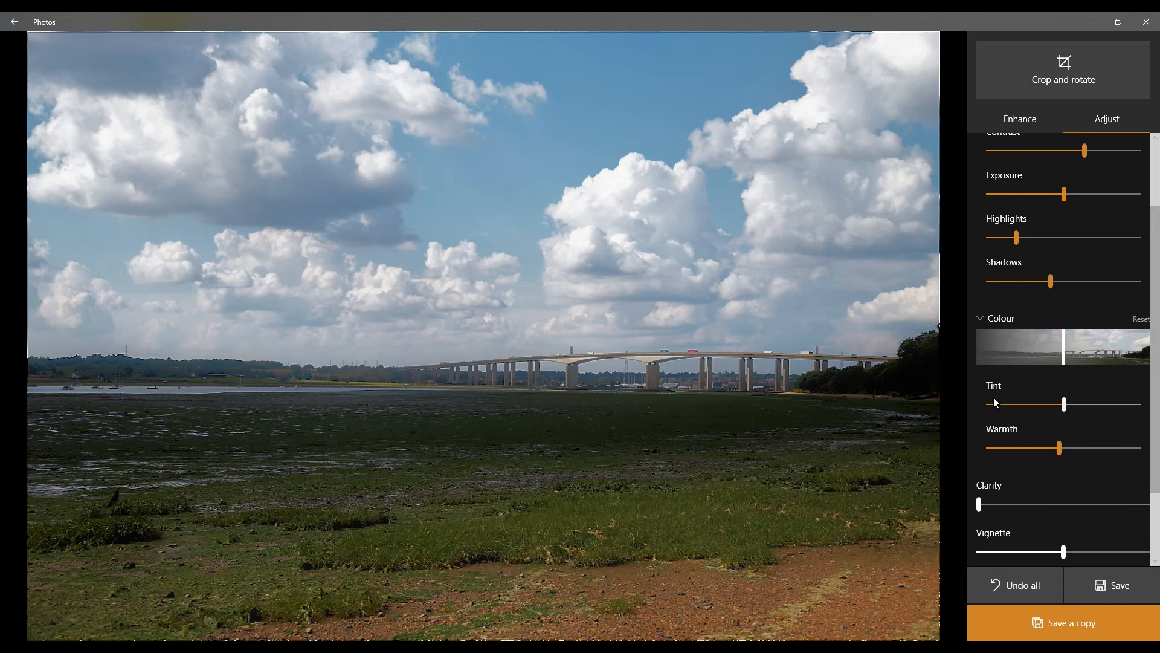
{"action": "left_click", "coordinate": [980, 505]}
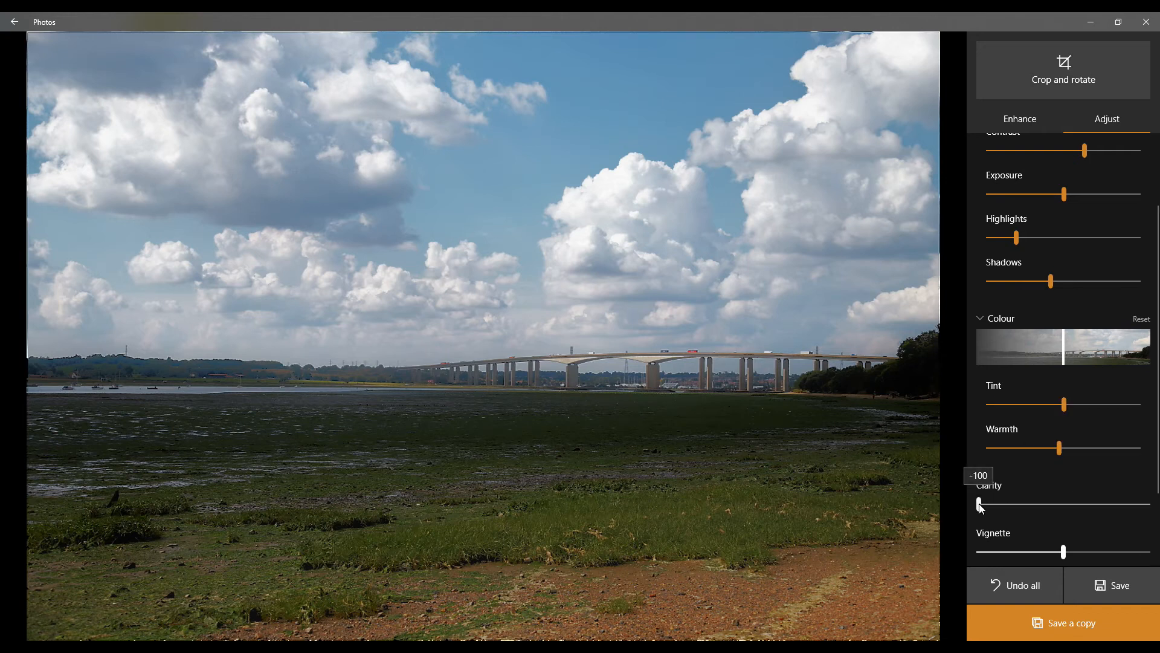
{"action": "left_click_drag", "start_coordinate": [981, 507], "coordinate": [1148, 504]}
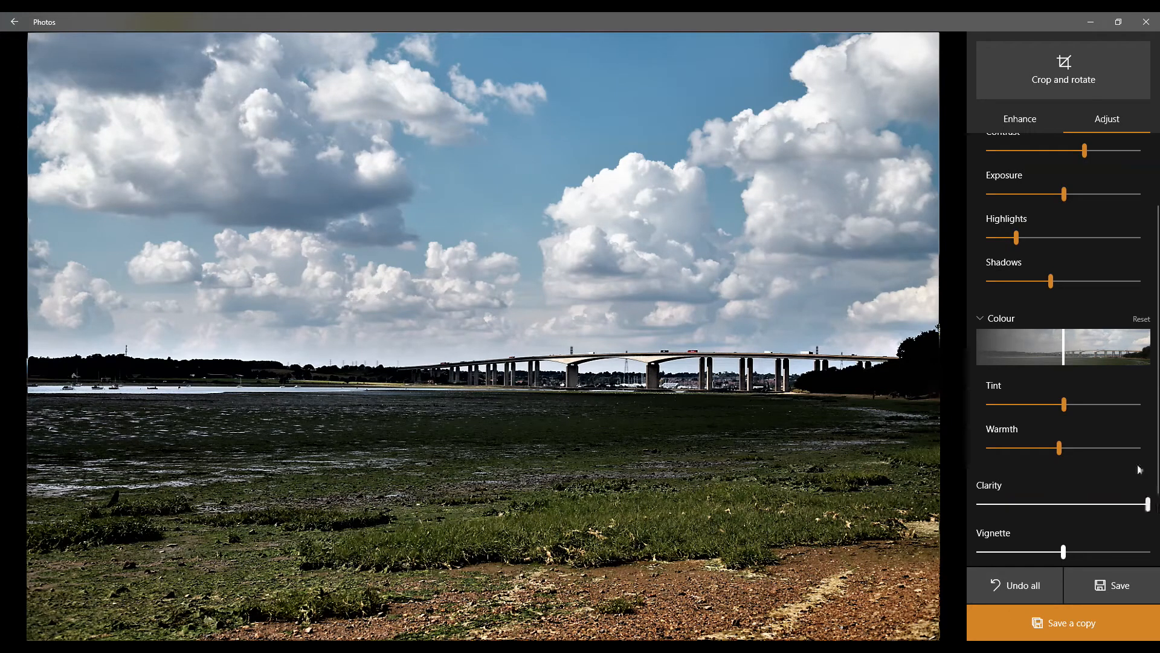
Step: Preview the overall colour at 95, restore it to neutral, and set the clarity to 33
{"action": "left_click_drag", "start_coordinate": [1065, 352], "coordinate": [1146, 357]}
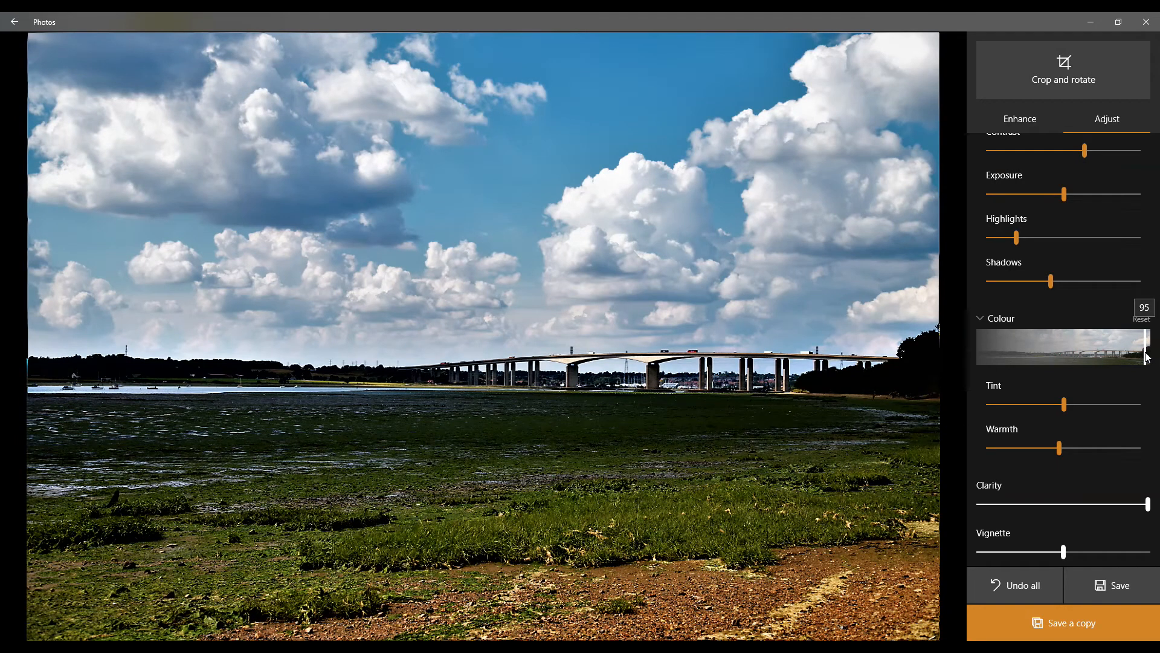
{"action": "left_click_drag", "start_coordinate": [1146, 357], "coordinate": [1064, 357]}
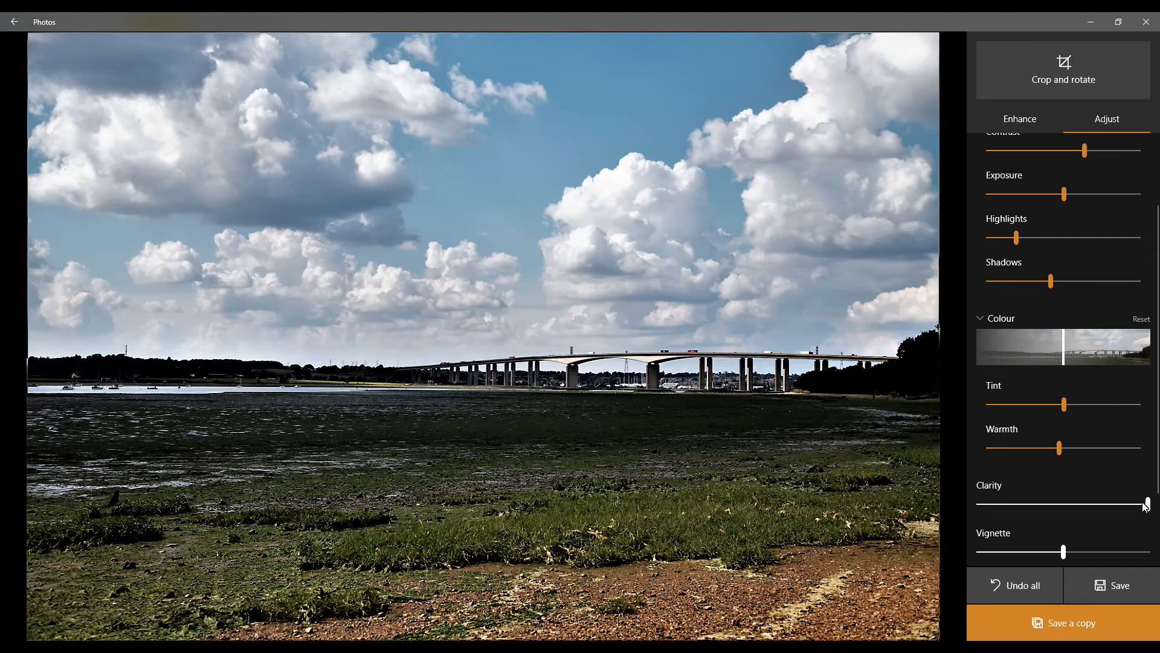
{"action": "left_click_drag", "start_coordinate": [1148, 505], "coordinate": [1091, 517]}
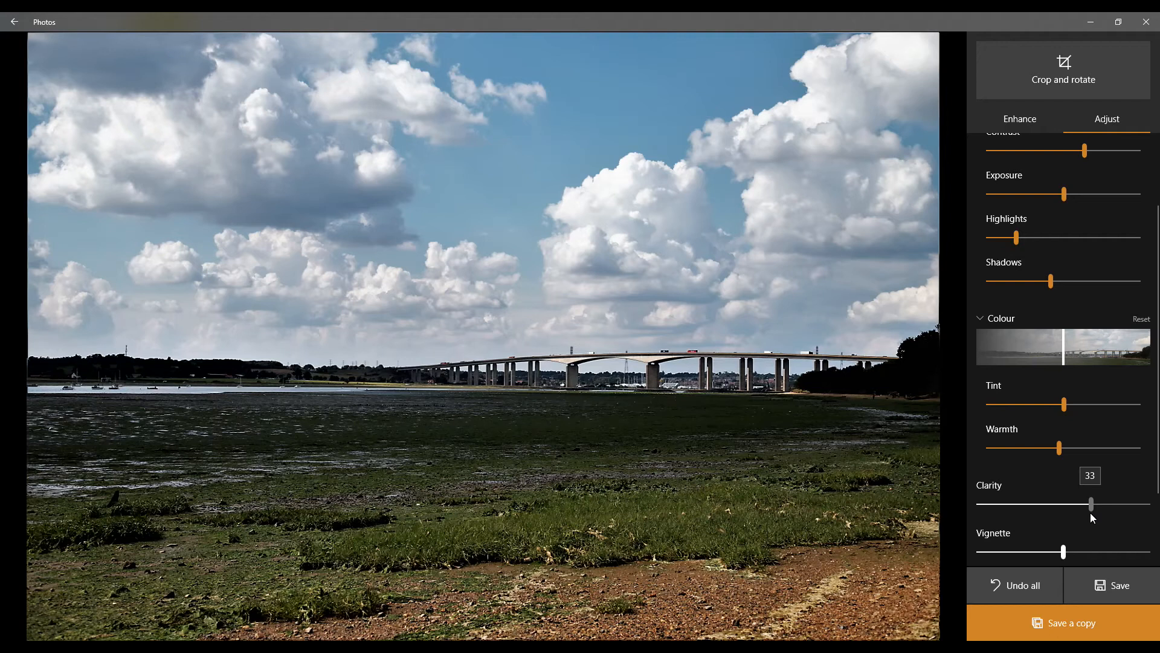
Step: Try small changes to the vignette and set it to 5
{"action": "scroll", "coordinate": [1062, 403], "scroll_direction": "down", "scroll_amount": 1}
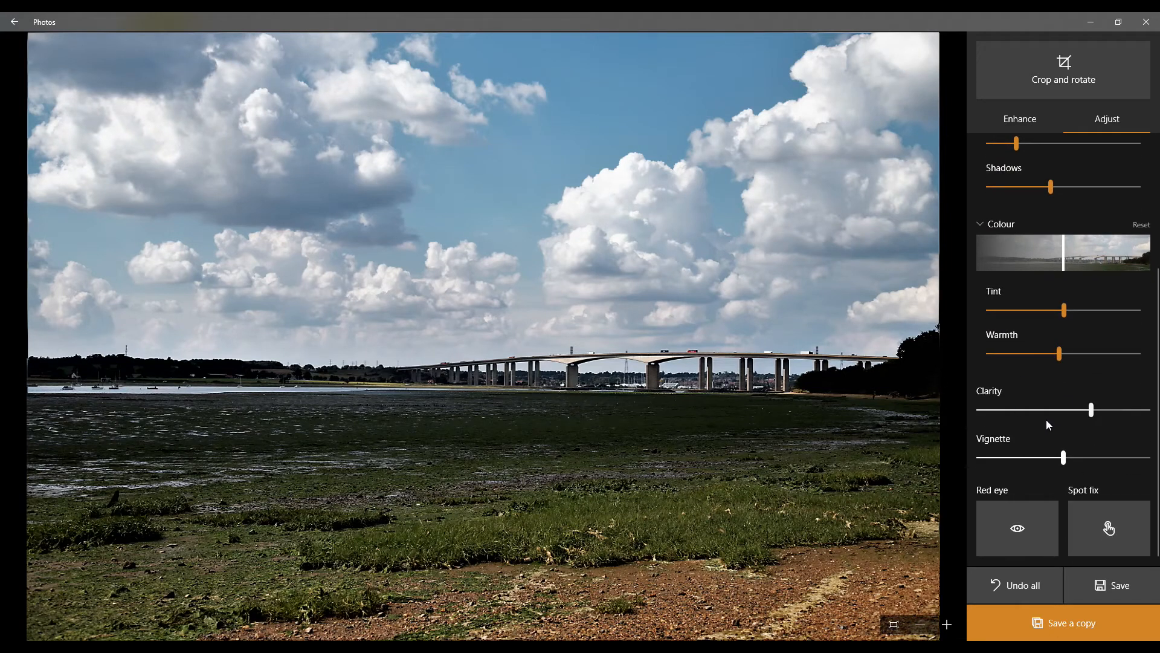
{"action": "left_click_drag", "start_coordinate": [1063, 457], "coordinate": [1064, 459]}
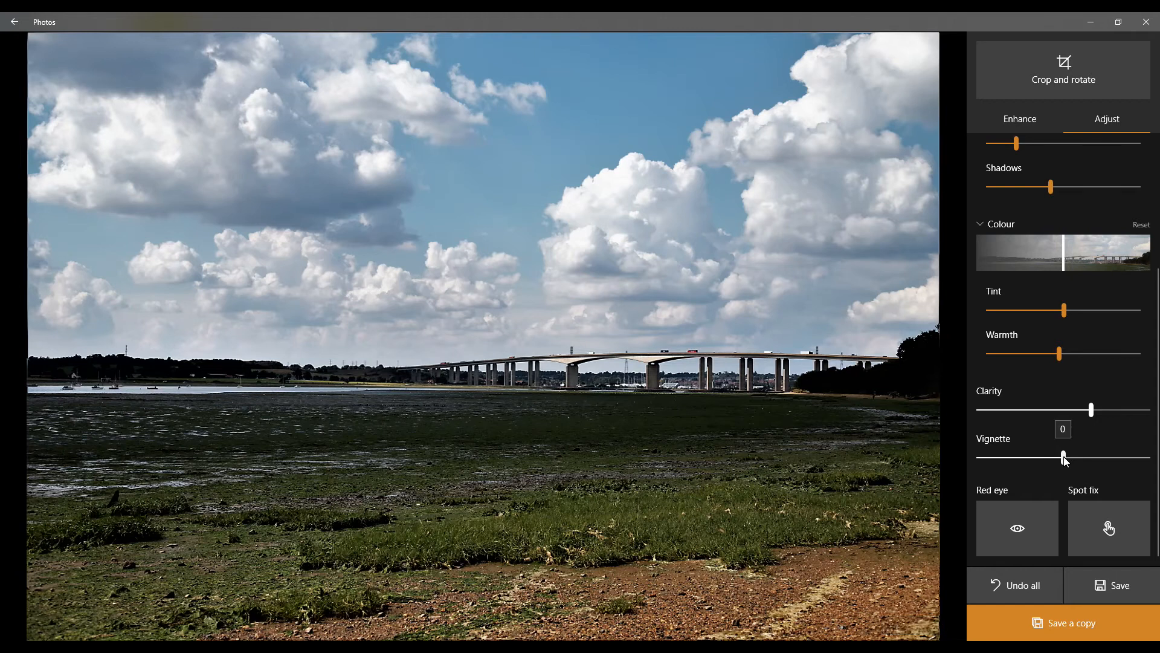
{"action": "mouse_move", "coordinate": [1065, 459]}
{"action": "left_mouse_down"}
{"action": "mouse_move", "coordinate": [1149, 457]}
{"action": "mouse_move", "coordinate": [963, 472]}
{"action": "mouse_move", "coordinate": [1101, 462]}
{"action": "mouse_move", "coordinate": [1064, 465]}
{"action": "left_mouse_up"}
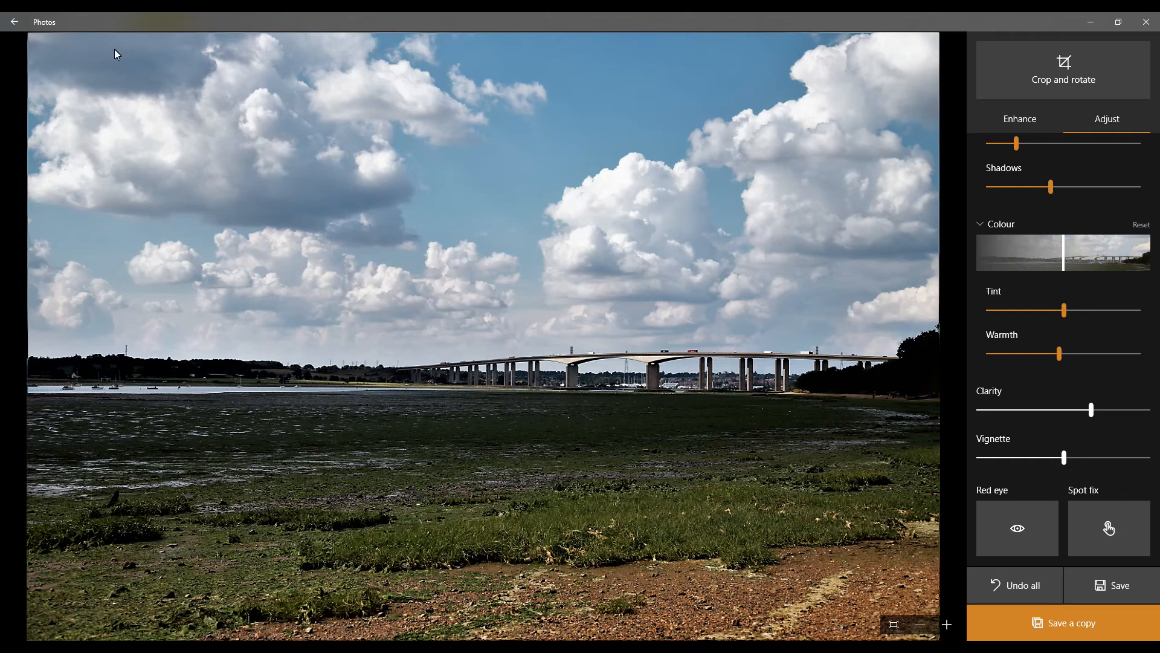
{"action": "mouse_move", "coordinate": [1064, 458]}
{"action": "left_mouse_down"}
{"action": "mouse_move", "coordinate": [1148, 458]}
{"action": "mouse_move", "coordinate": [1066, 455]}
{"action": "left_mouse_up"}
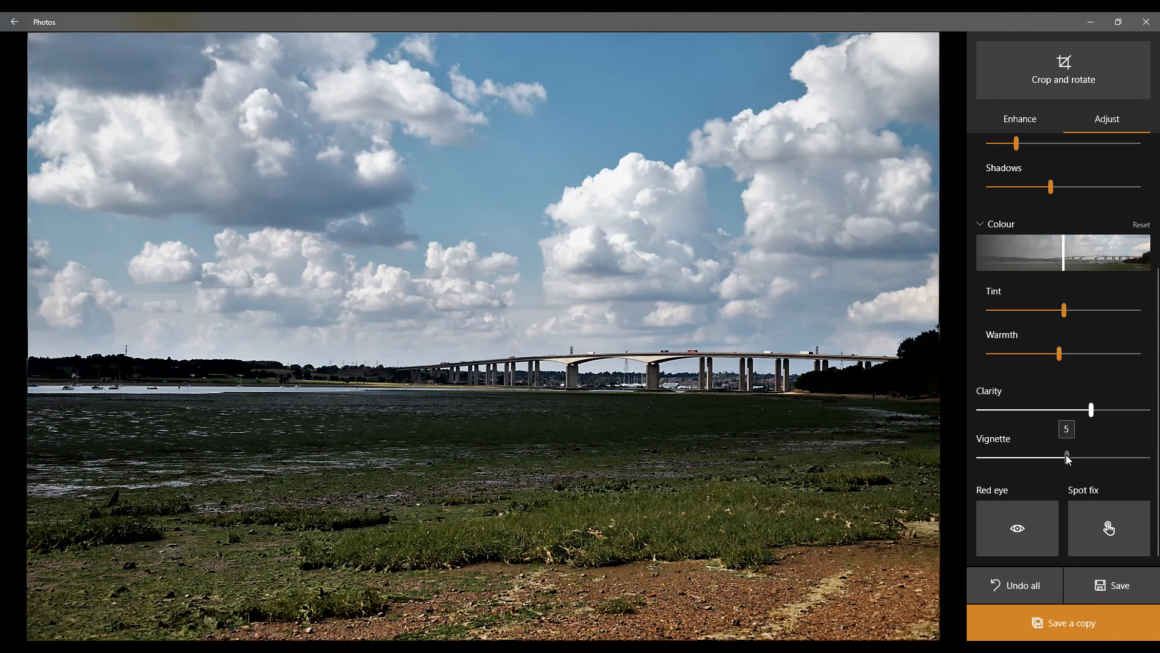
Step: Activate the Red eye tool, switch to Spot fix, and apply it to a spot at the lower edge of the foreground
{"action": "left_click", "coordinate": [1025, 529]}
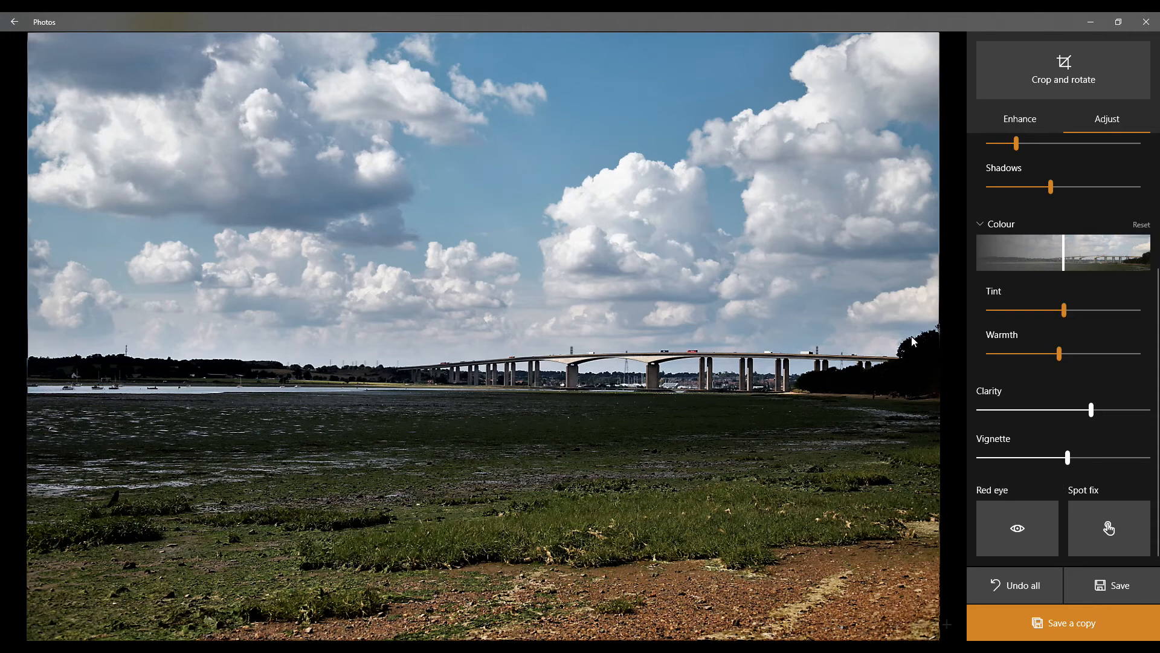
{"action": "left_click", "coordinate": [1019, 537]}
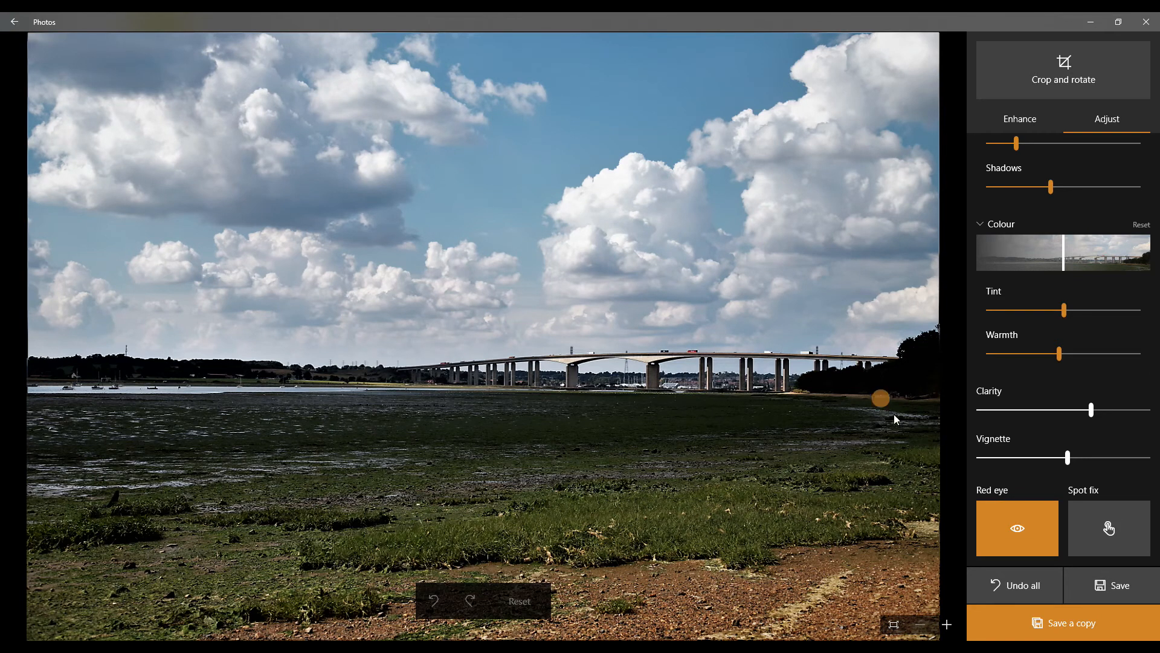
{"action": "left_click", "coordinate": [1093, 524]}
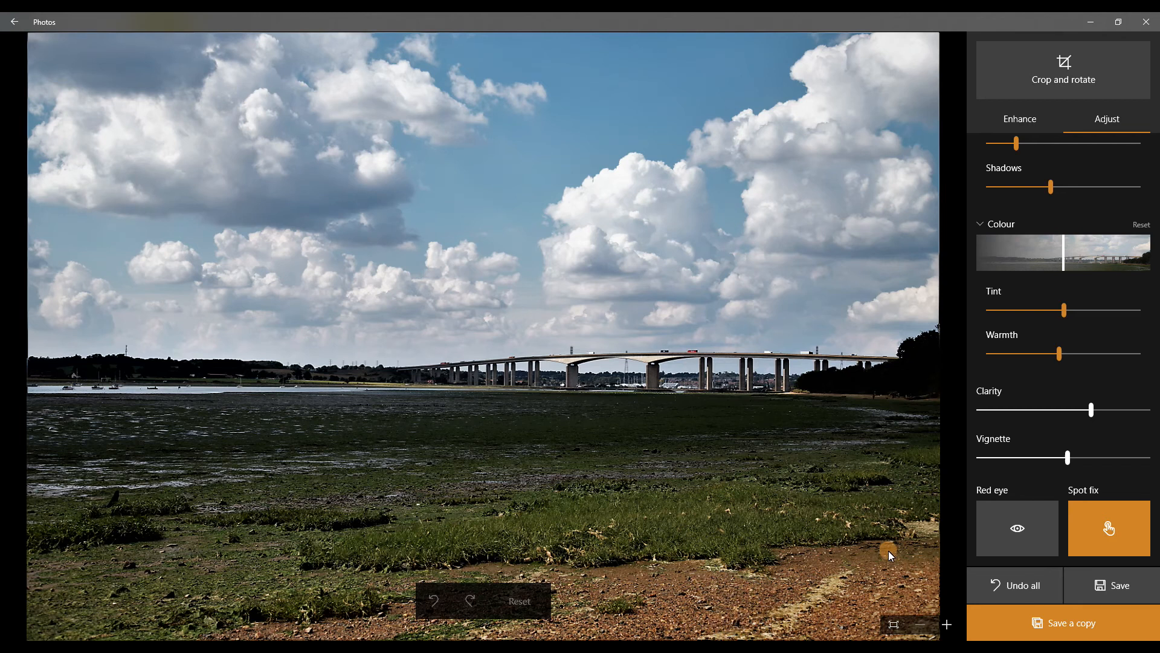
{"action": "left_click", "coordinate": [737, 625]}
Step: Save the edited photo as a copy and compare it back and forth with the original IMG_7803.JPG
{"action": "left_click", "coordinate": [1069, 627]}
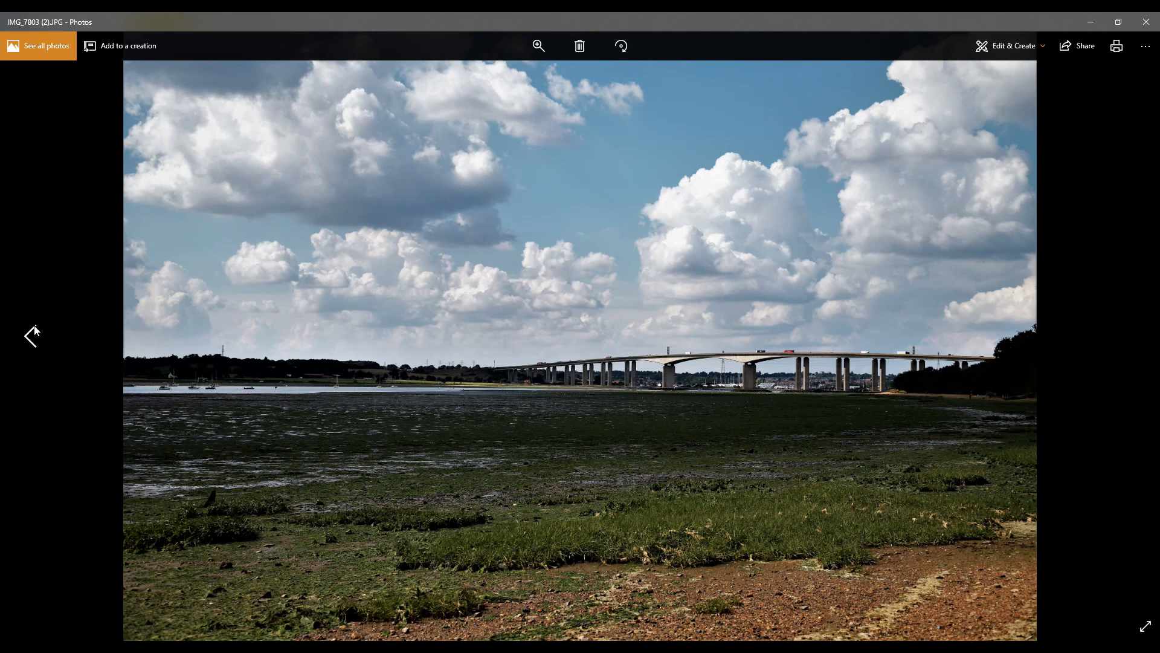
{"action": "left_click", "coordinate": [30, 335]}
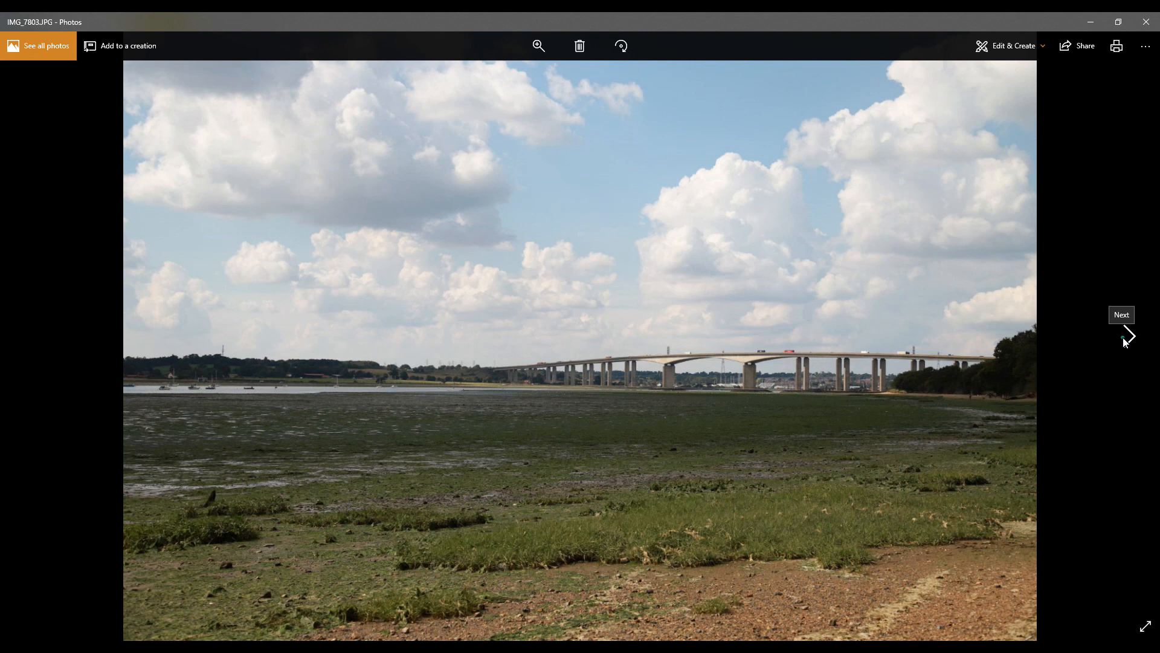
{"action": "left_click", "coordinate": [1125, 342]}
{"action": "left_click", "coordinate": [37, 349]}
{"action": "left_click", "coordinate": [1125, 342]}
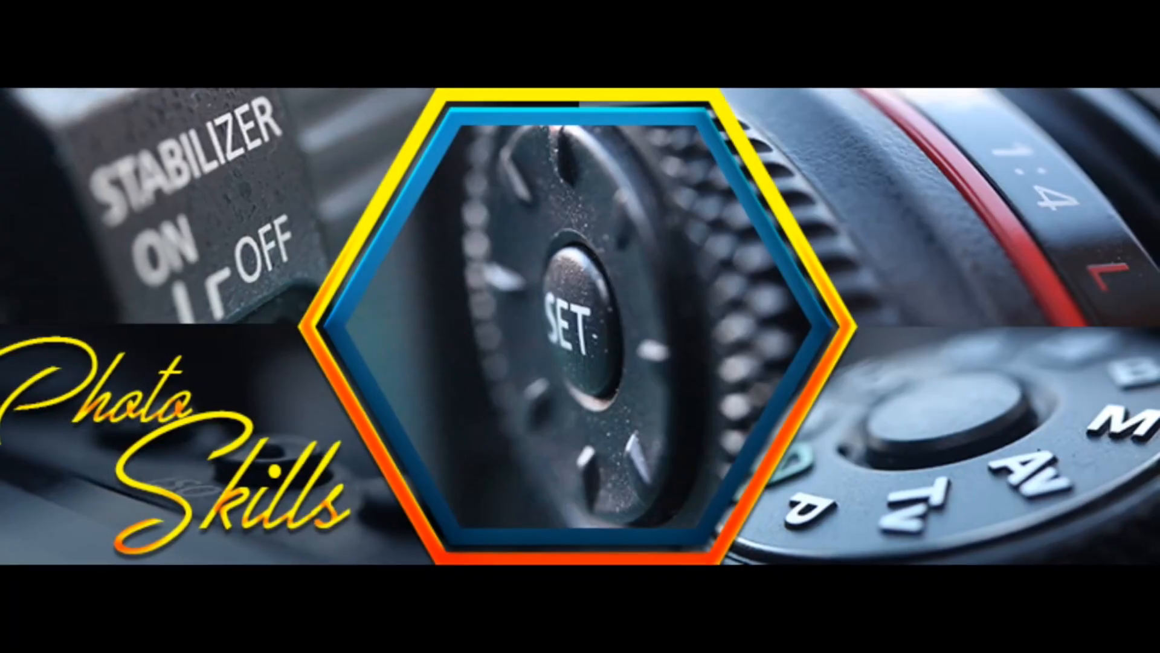